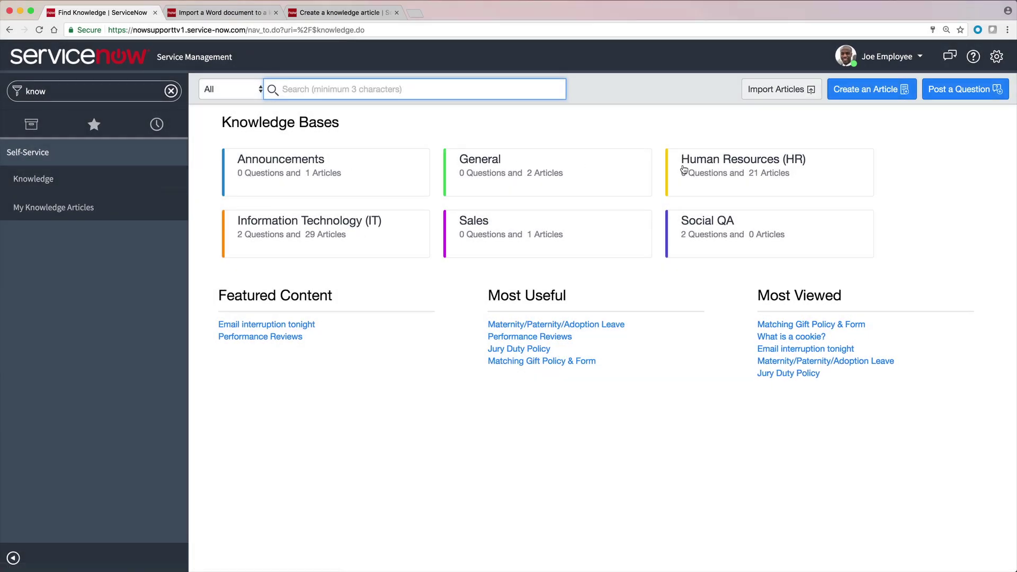
# - Open the Human Resources (HR) knowledge base and show the Holiday Calendars articles within the General category
pyautogui.click(684, 169)
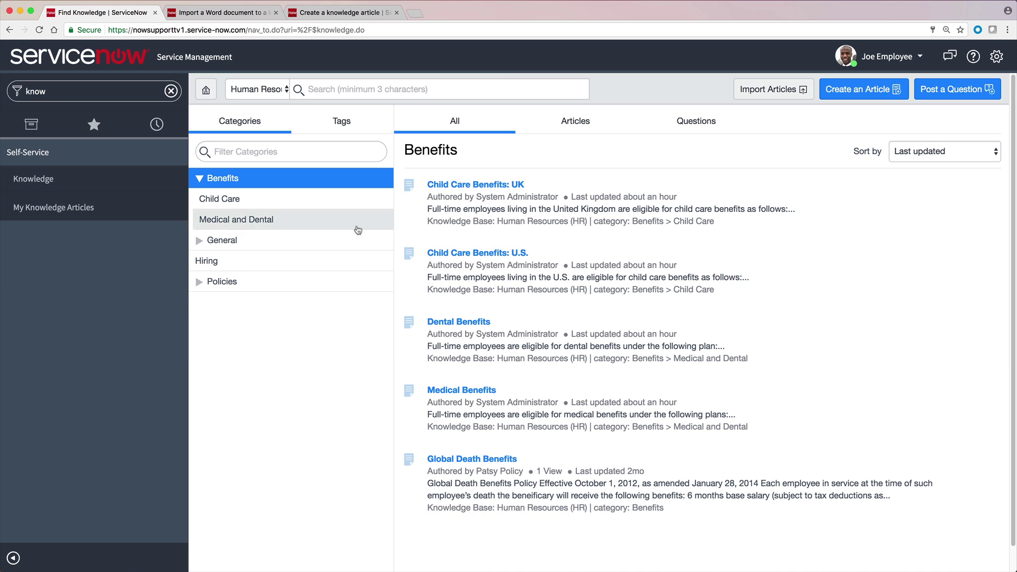
pyautogui.click(202, 243)
pyautogui.click(202, 229)
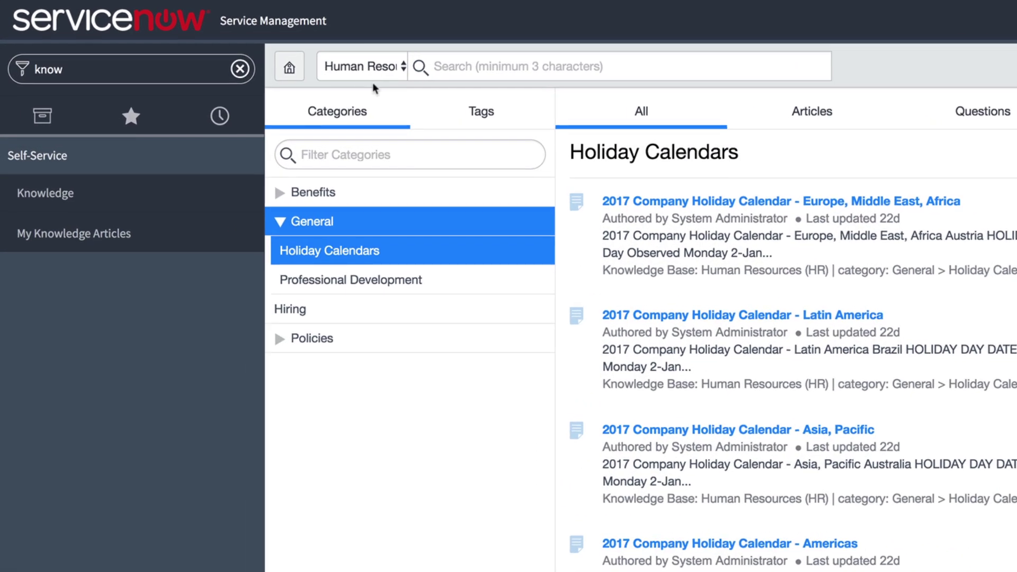
# - Switch to the Information Technology (IT) knowledge base and show the articles in its IT category
pyautogui.click(274, 90)
pyautogui.click(381, 82)
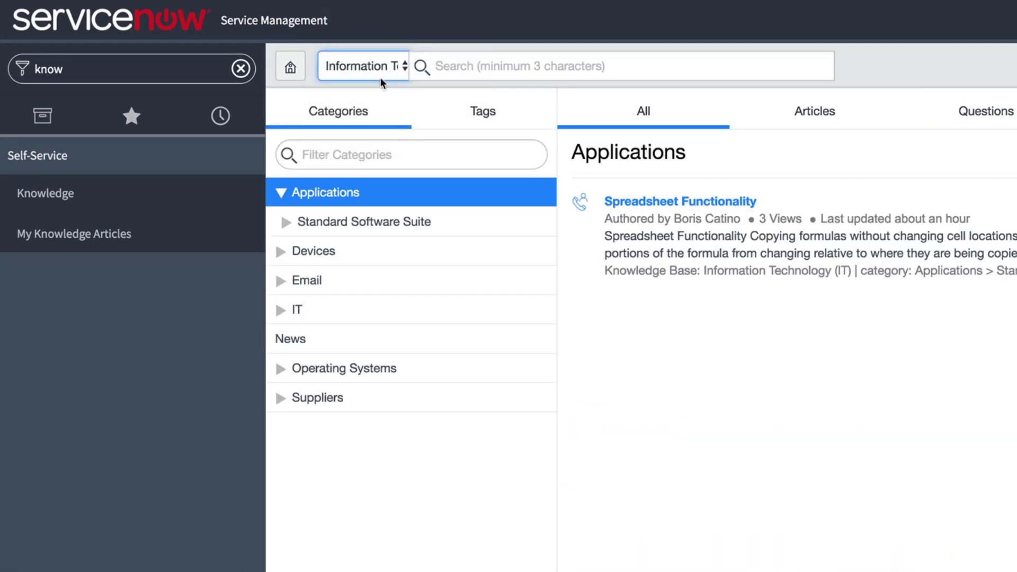
pyautogui.click(277, 310)
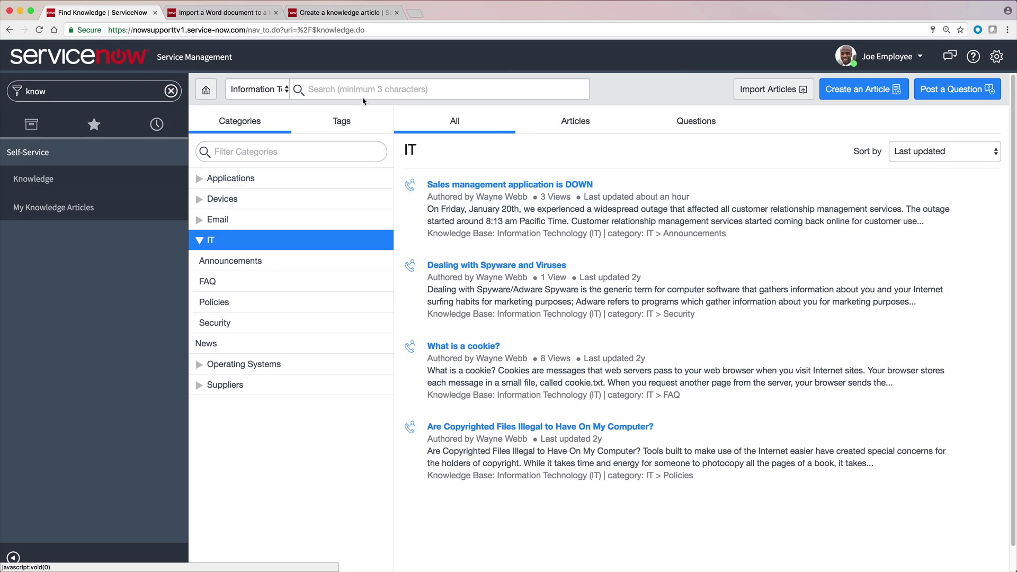
# - Search for "leave" and widen the search from Information Technology to all knowledge bases
pyautogui.click(367, 90)
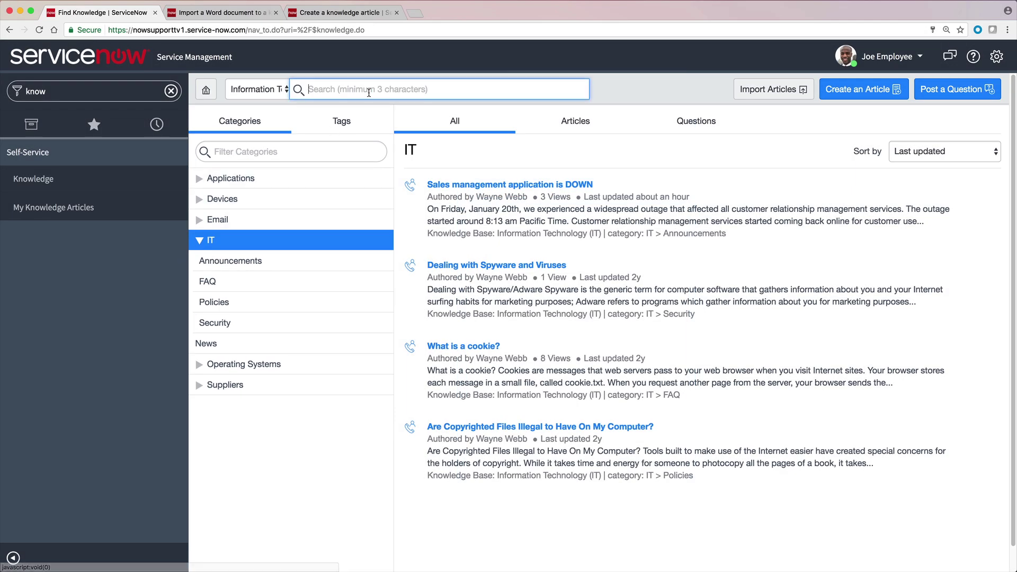
pyautogui.write('leave')
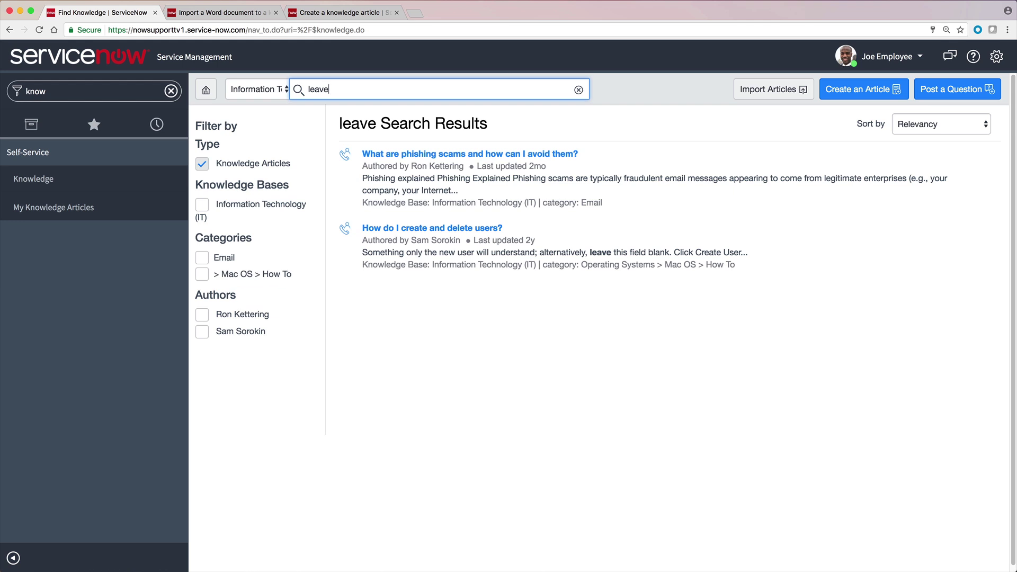
pyautogui.click(285, 93)
pyautogui.click(286, 45)
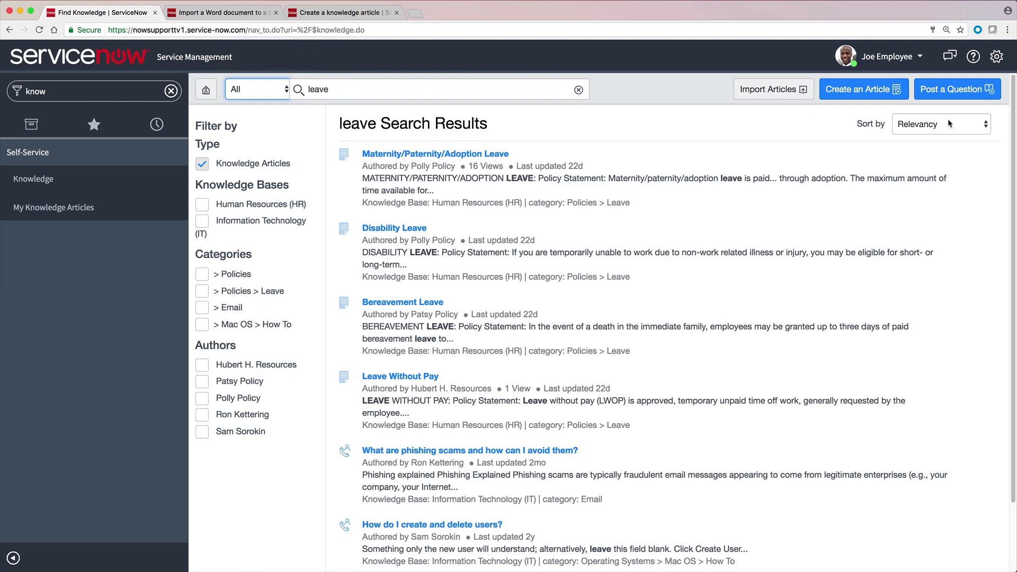
# - Keep the results sorted by Relevancy and filter them to the Human Resources (HR) knowledge base and the Policies > Leave category
pyautogui.click(979, 125)
pyautogui.click(998, 111)
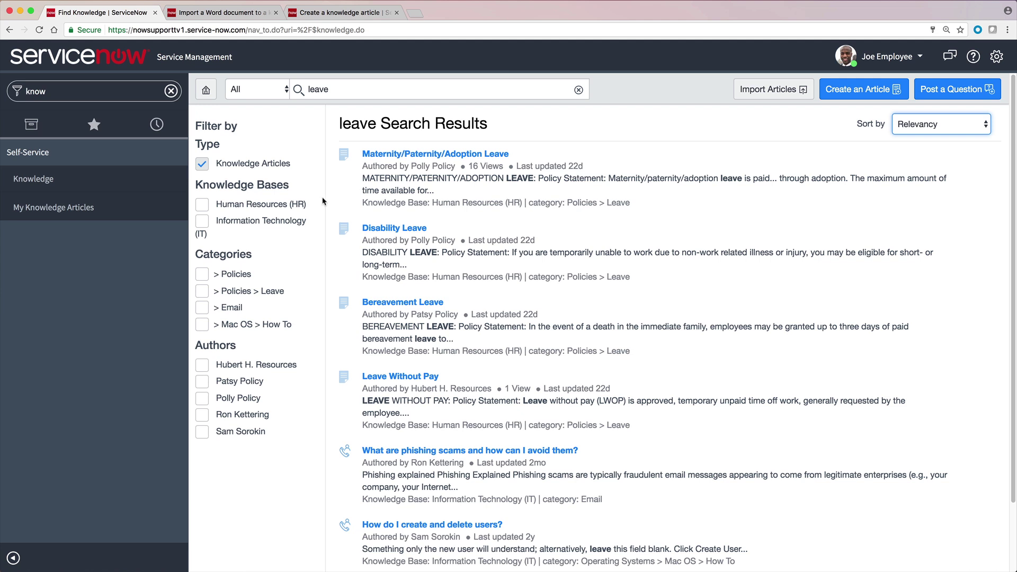
pyautogui.click(232, 207)
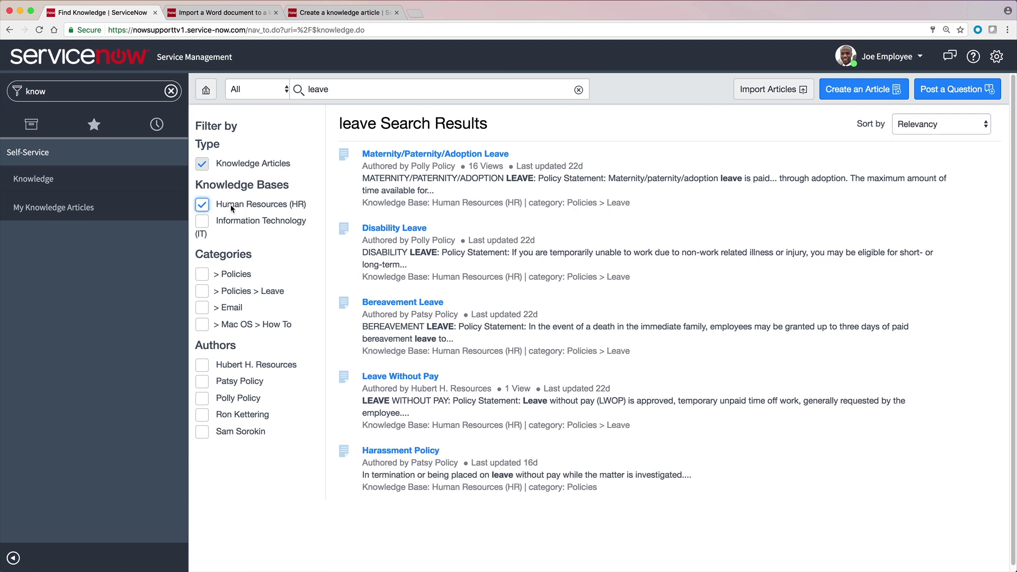
pyautogui.click(207, 292)
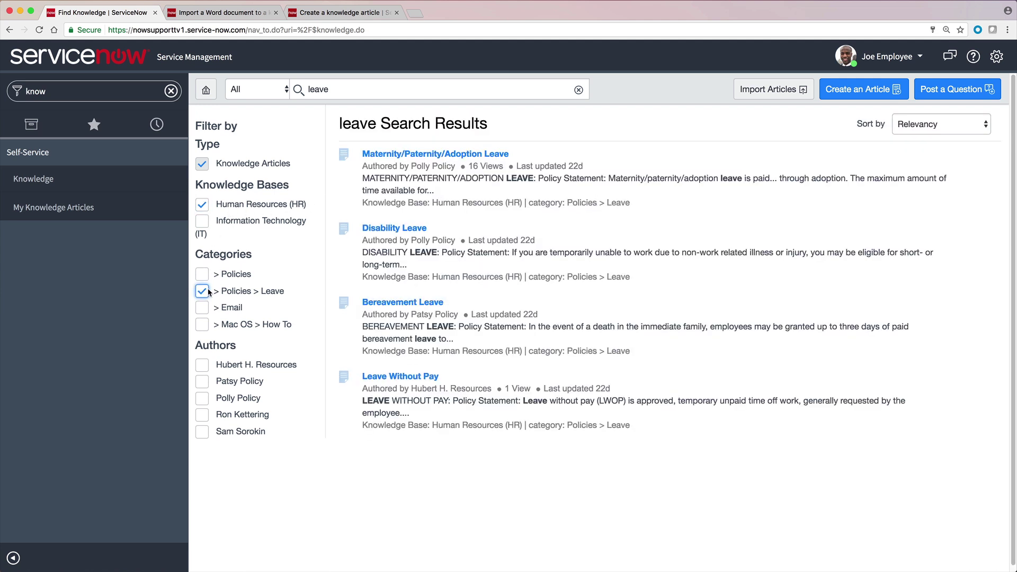
# - Return to the knowledge home page and open the Maternity/Paternity/Adoption Leave article from the Policies category of Human Resources (HR)
pyautogui.click(206, 89)
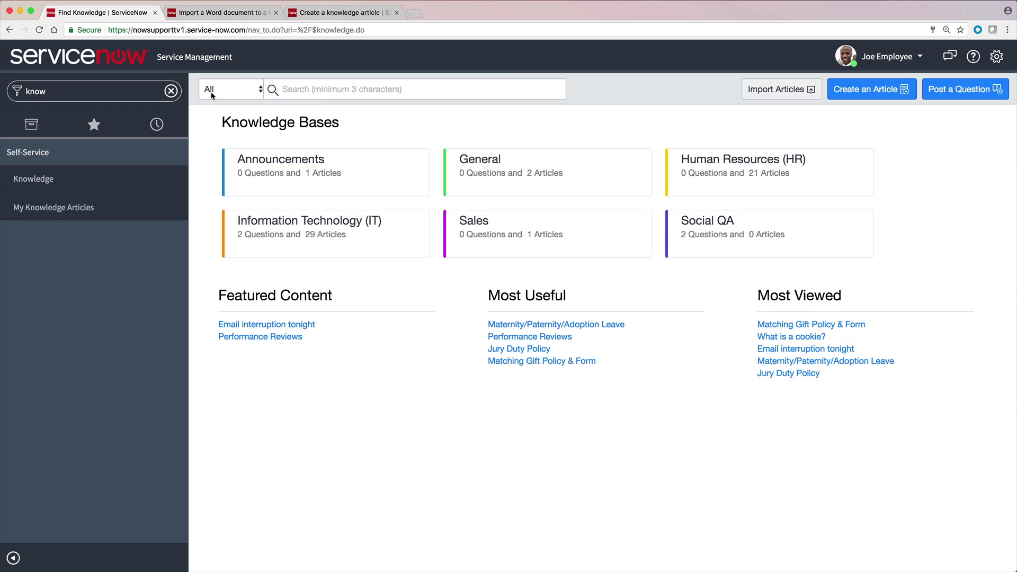
pyautogui.click(698, 153)
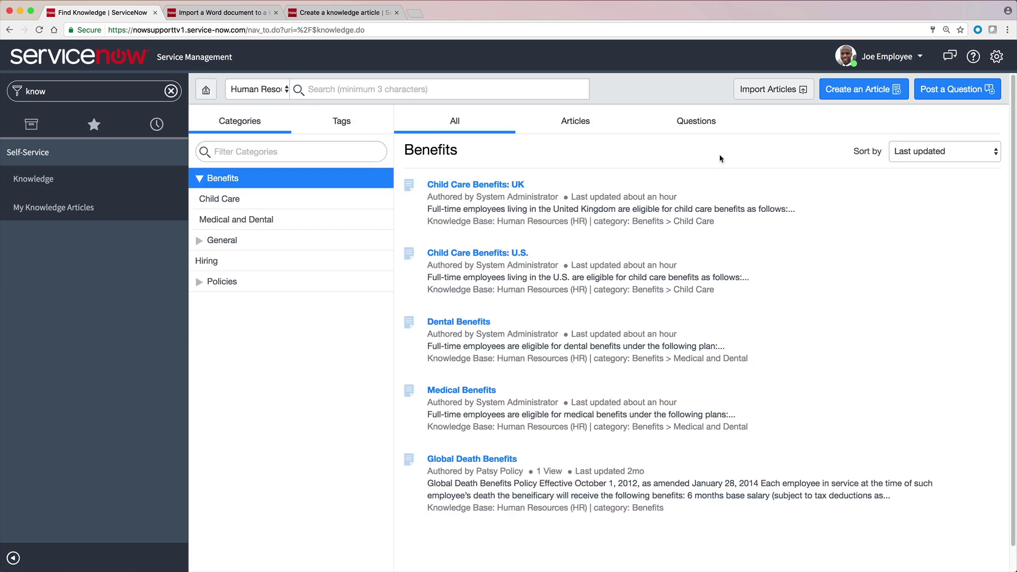
pyautogui.click(222, 281)
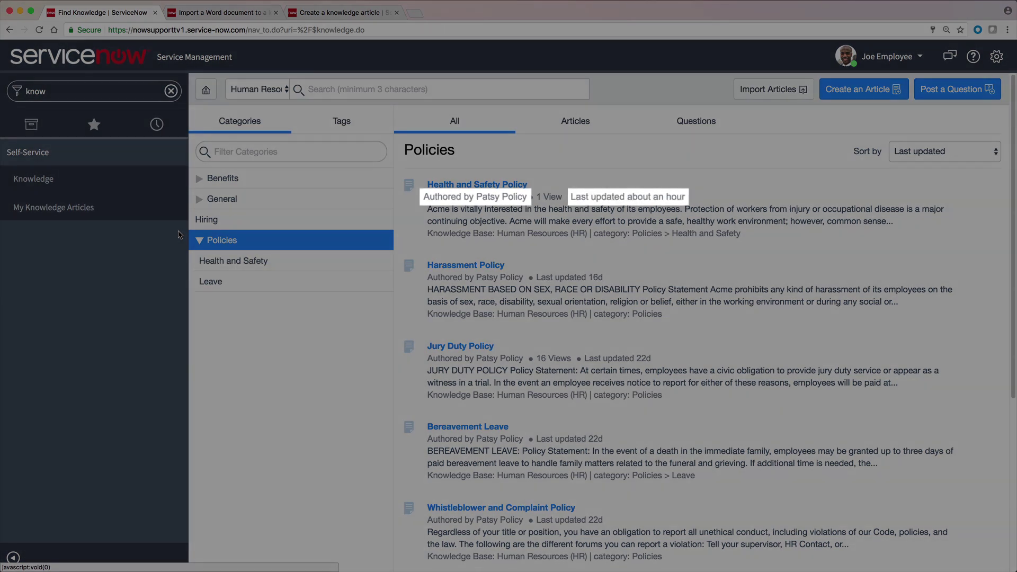
pyautogui.scroll(-5, 415, 170)
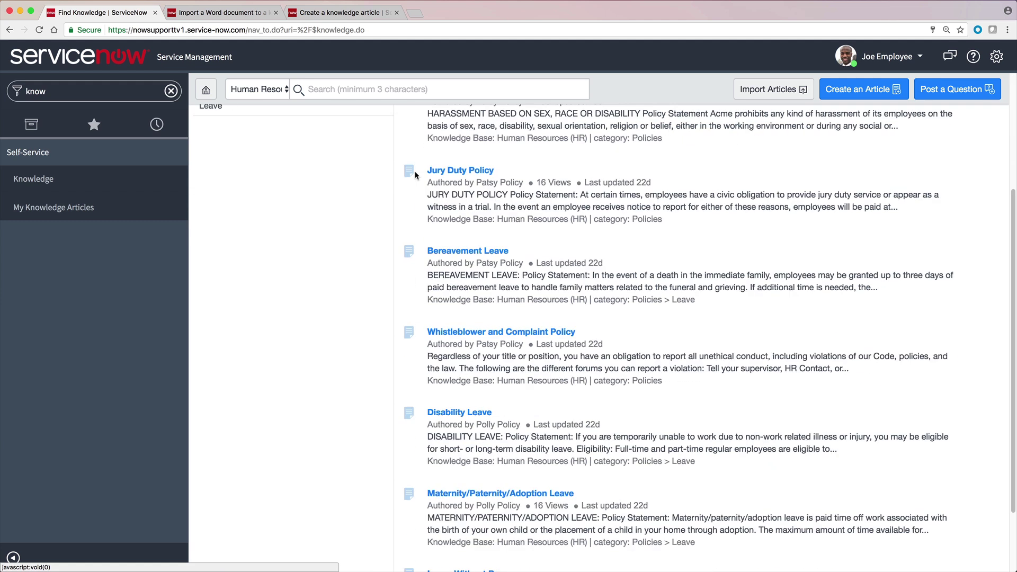
pyautogui.click(451, 405)
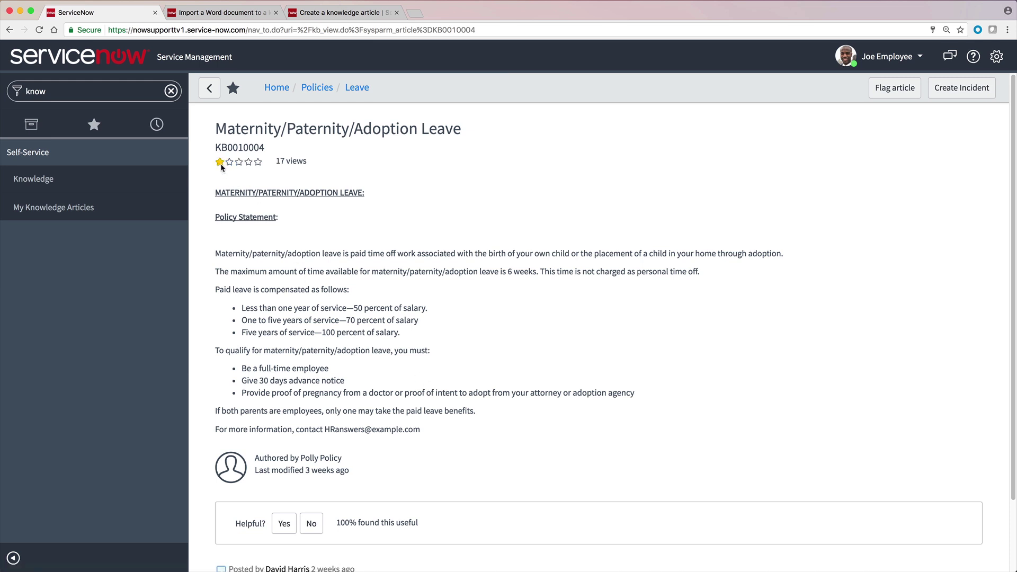
# - Rate the Maternity/Paternity/Adoption Leave article five stars and mark it as helpful
pyautogui.click(248, 162)
pyautogui.click(284, 525)
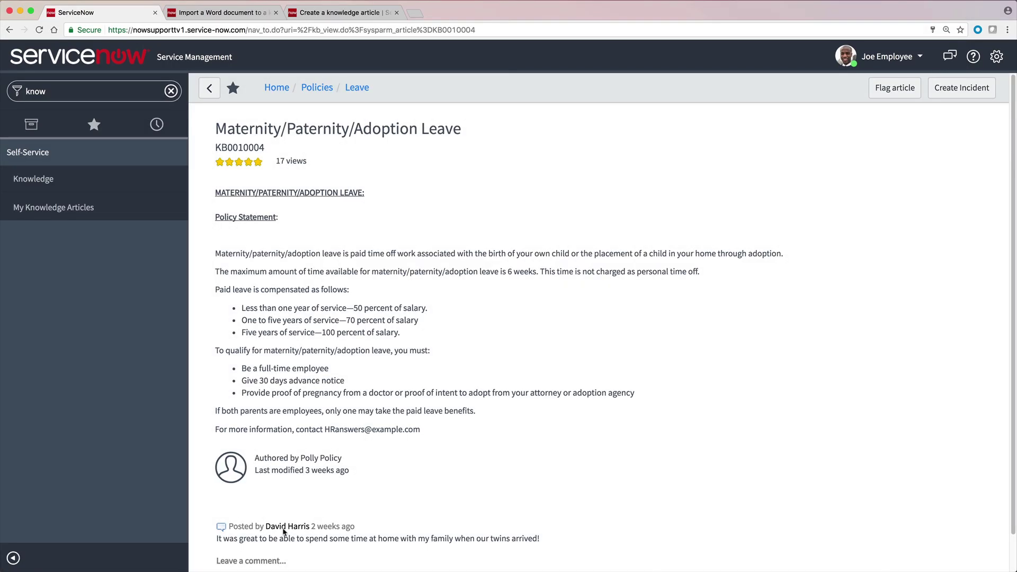
# - Open the comment box beneath the article and copy the article's permalink
pyautogui.scroll(-1, 272, 565)
pyautogui.click(268, 527)
pyautogui.scroll(-2, 264, 530)
pyautogui.click(253, 478)
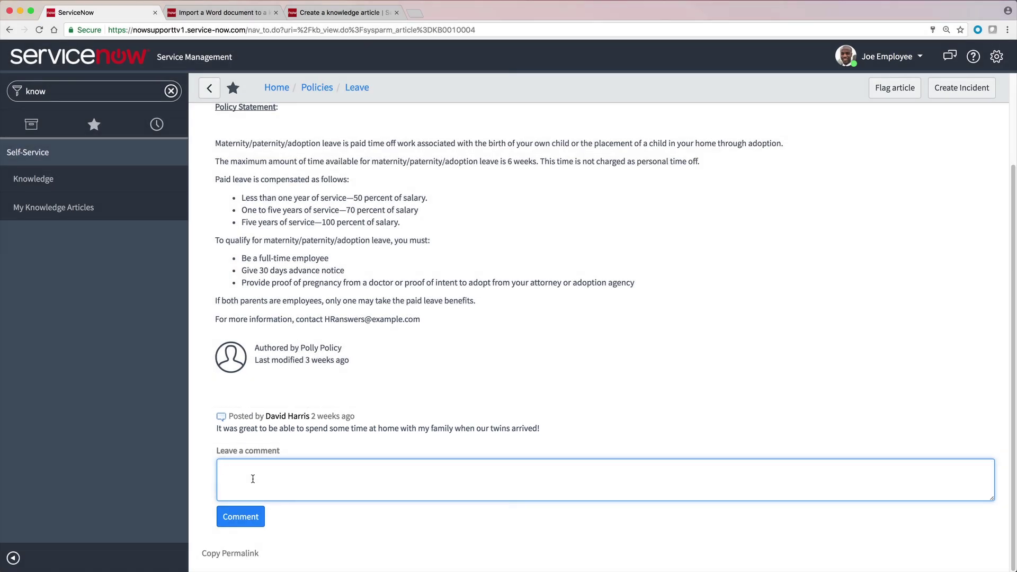
pyautogui.click(239, 554)
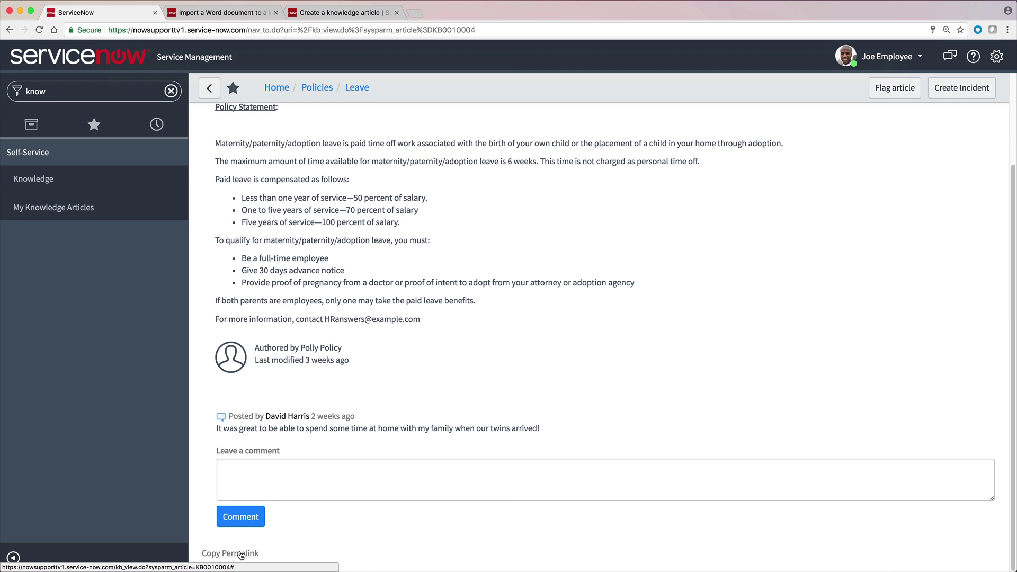
# - Flag the article with the comment "Please update the article to indicate whether or not this applies to placement of a foster child in my home."
pyautogui.scroll(3, 264, 536)
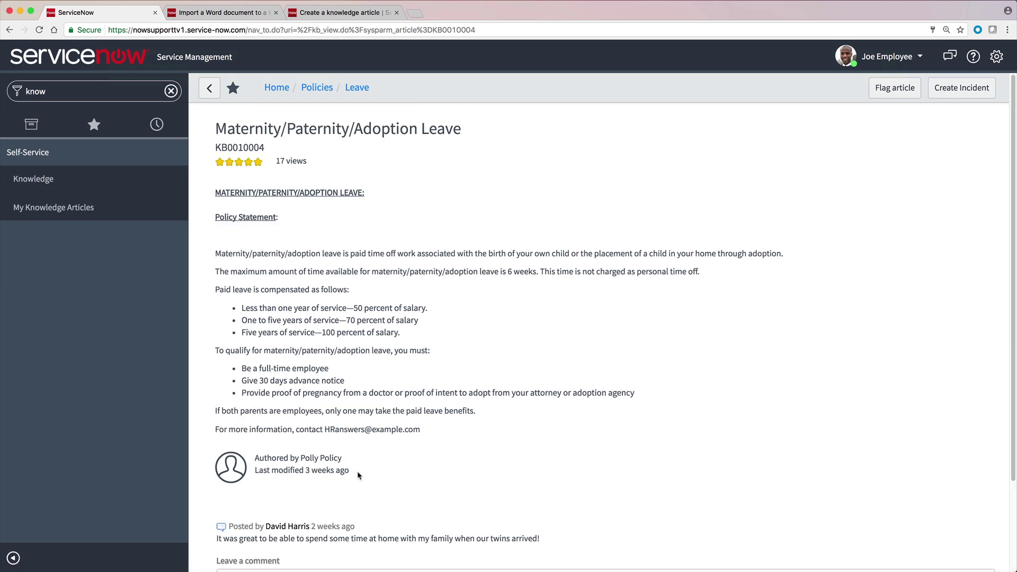
pyautogui.click(894, 89)
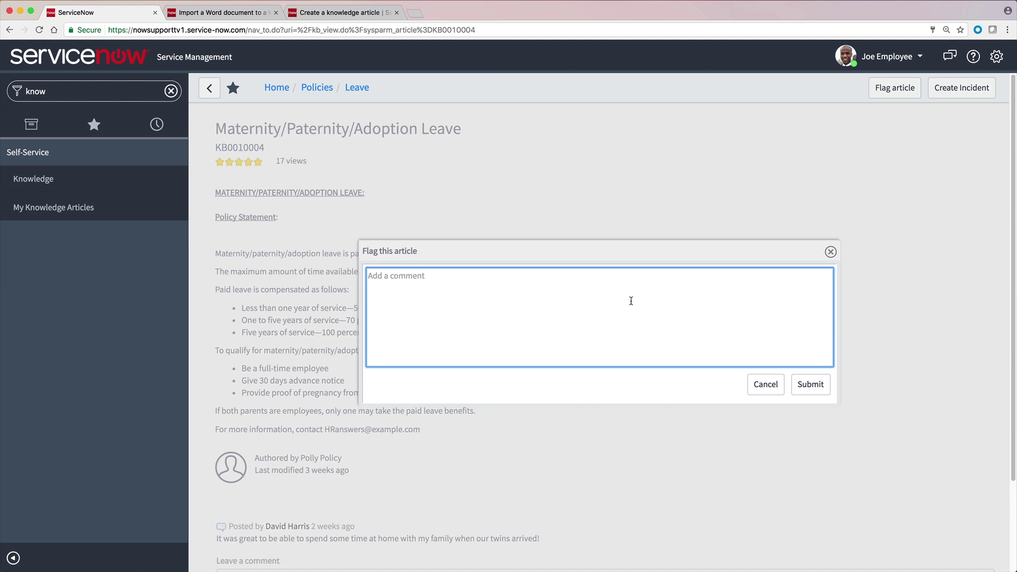
pyautogui.write('Please update the article ')
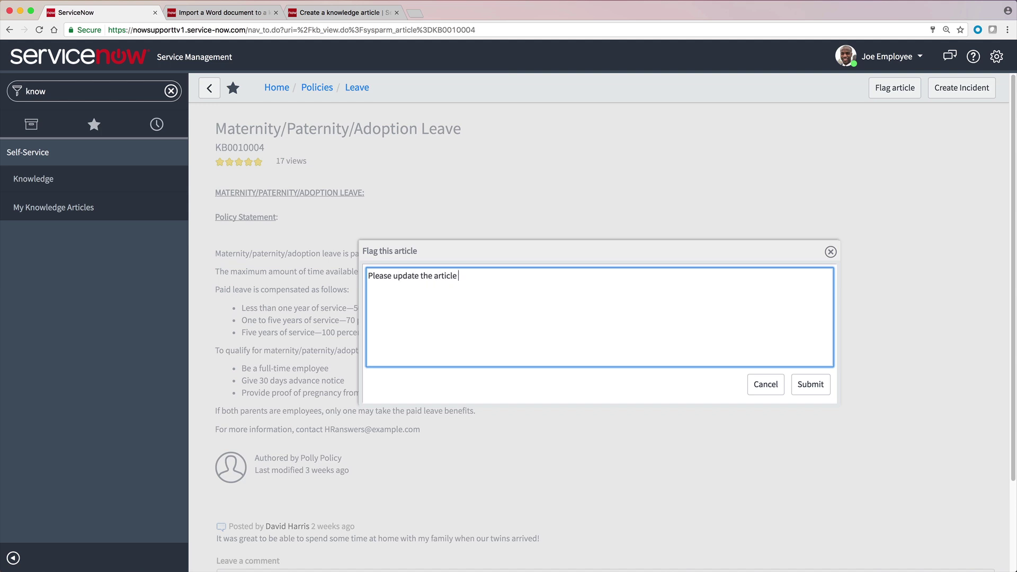
pyautogui.write('to indicate whether or not this applies to p')
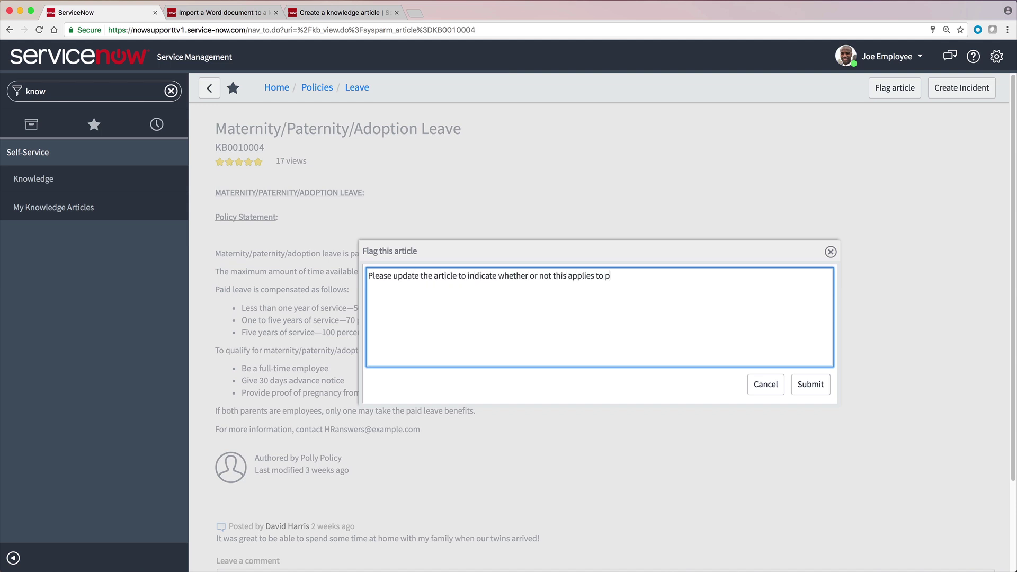
pyautogui.write('lacement of a foster child in my home.')
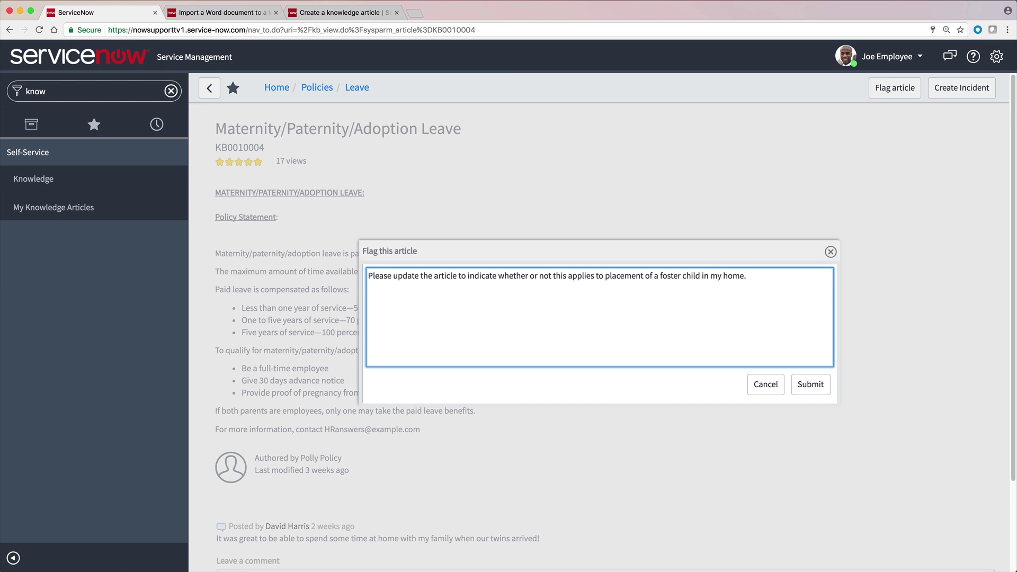
pyautogui.click(814, 385)
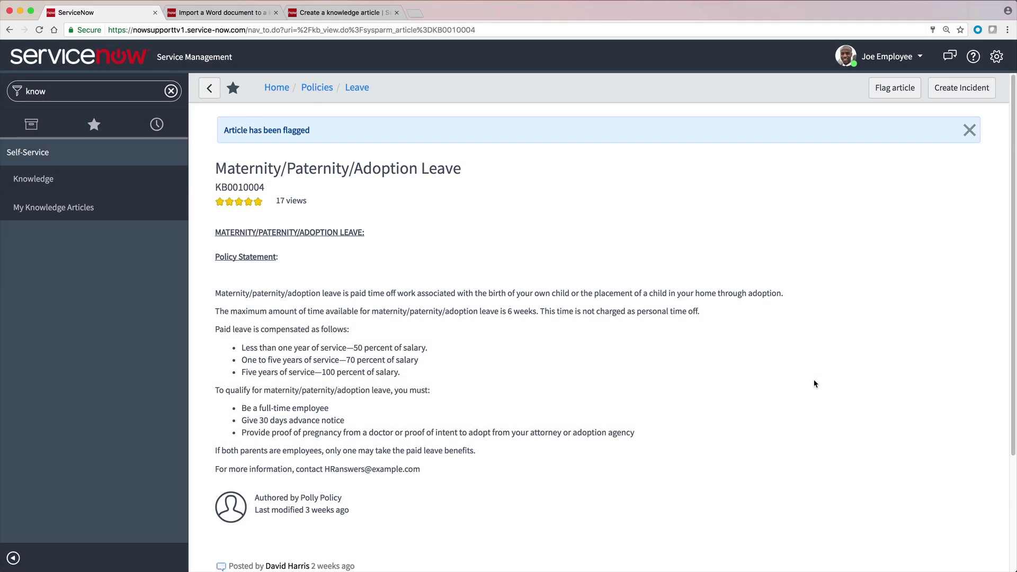
# - Create an incident from the article with the short description "Article needs correction"
pyautogui.click(959, 91)
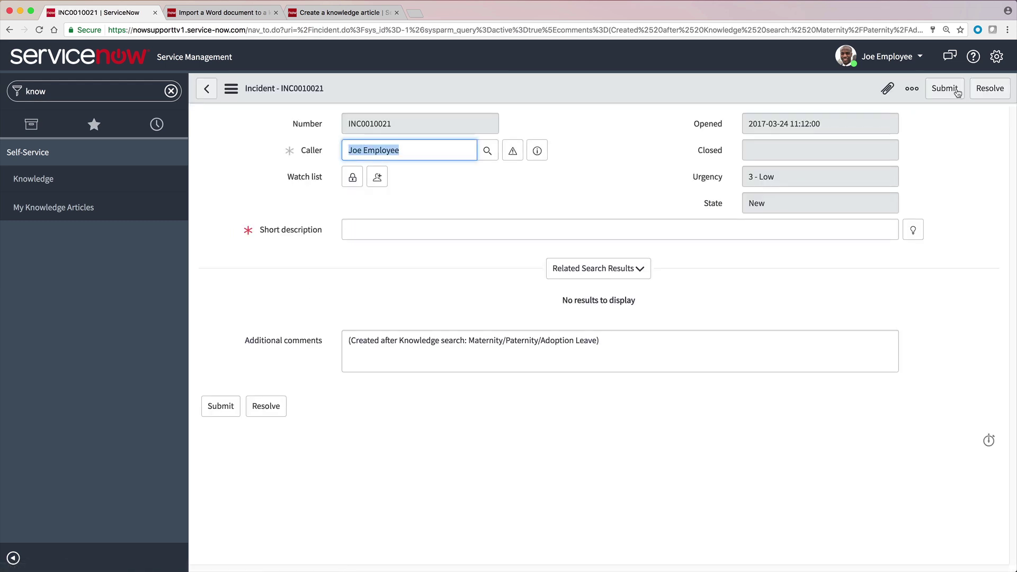
pyautogui.click(642, 232)
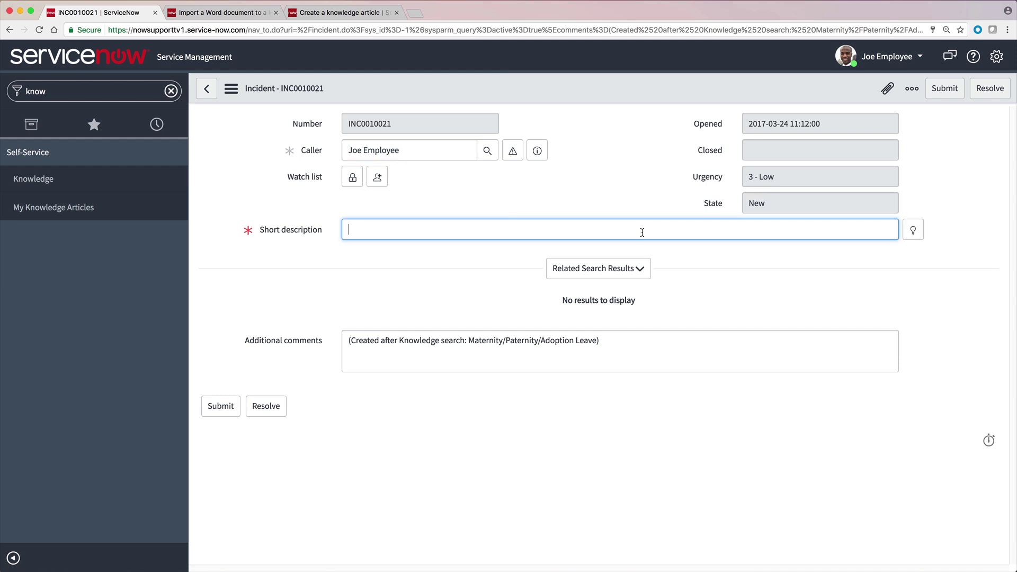
pyautogui.write('Article ne')
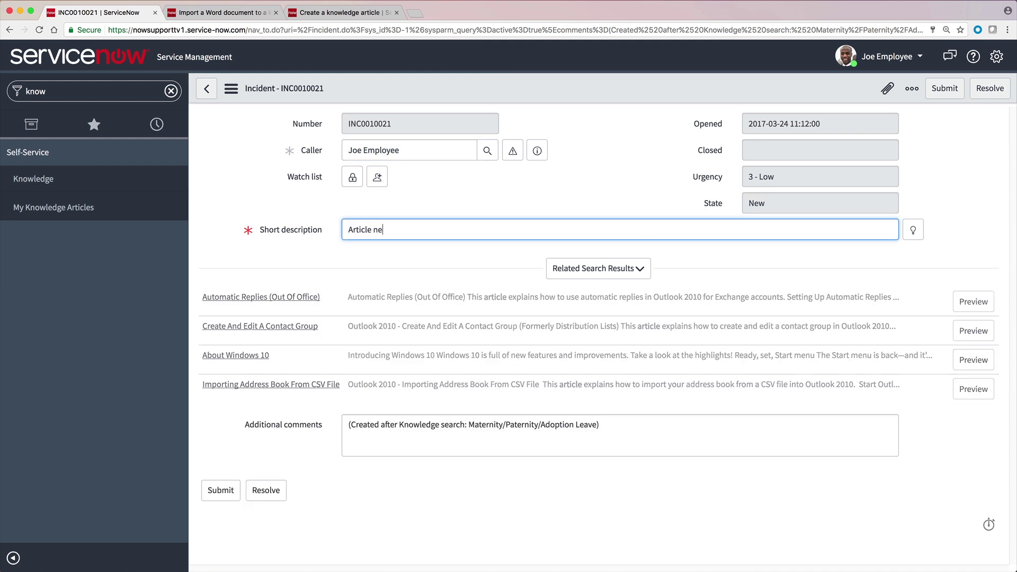
pyautogui.write('eds')
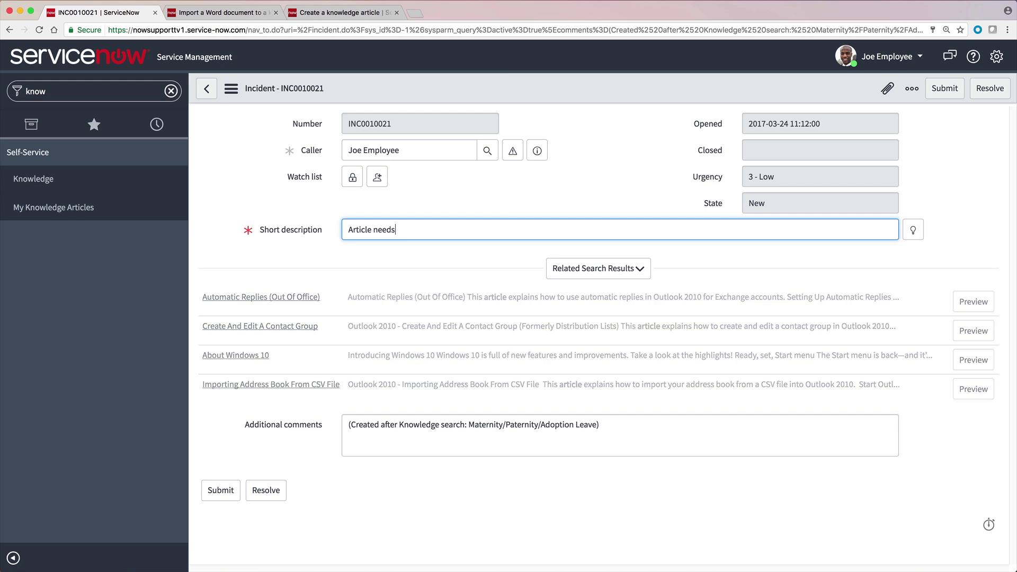
pyautogui.write(' correction')
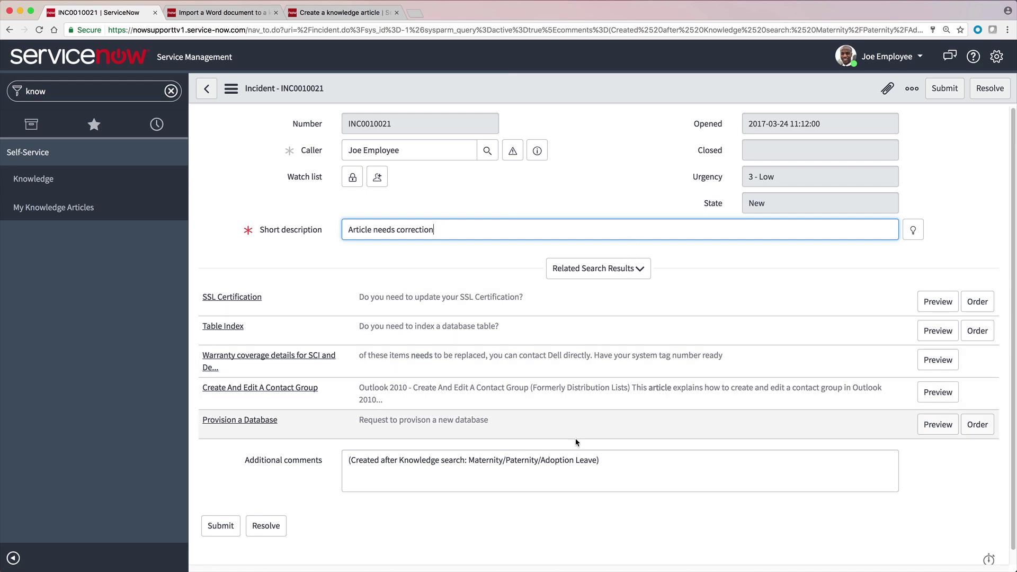
# - Add the lines "Issue: (describe the issue)." and "Article:" to the incident's additional comments, and paste the copied permalink after "Article:"
pyautogui.click(566, 472)
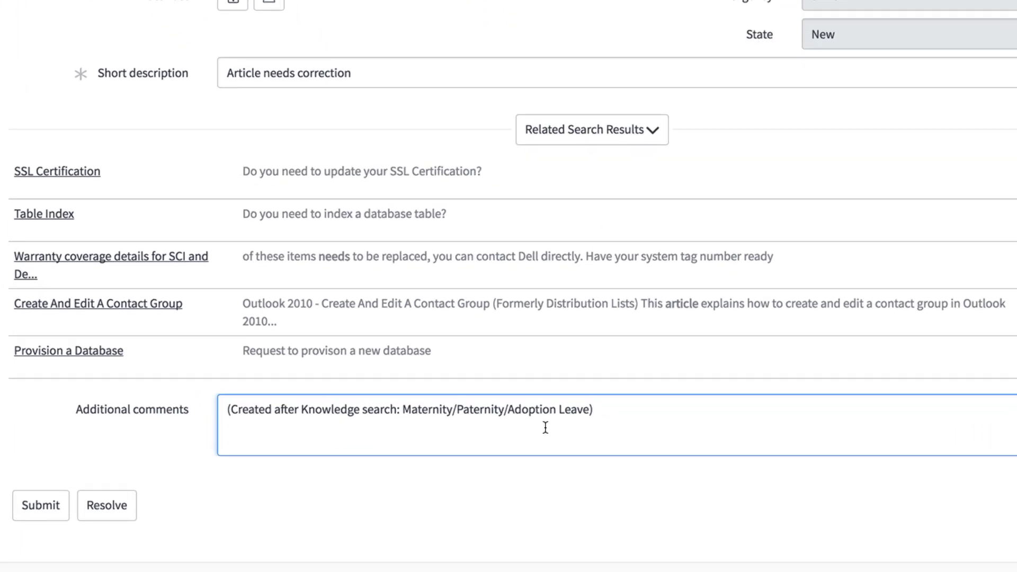
pyautogui.press('Return')
pyautogui.write('Issue: (describe the issue)')
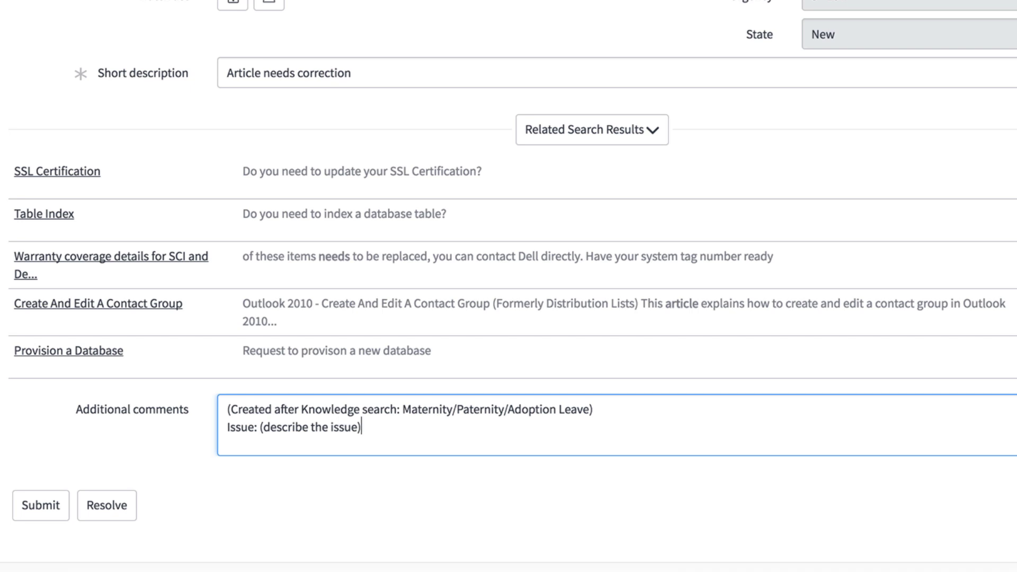
pyautogui.write('.')
pyautogui.press('Return')
pyautogui.write('rticle:')
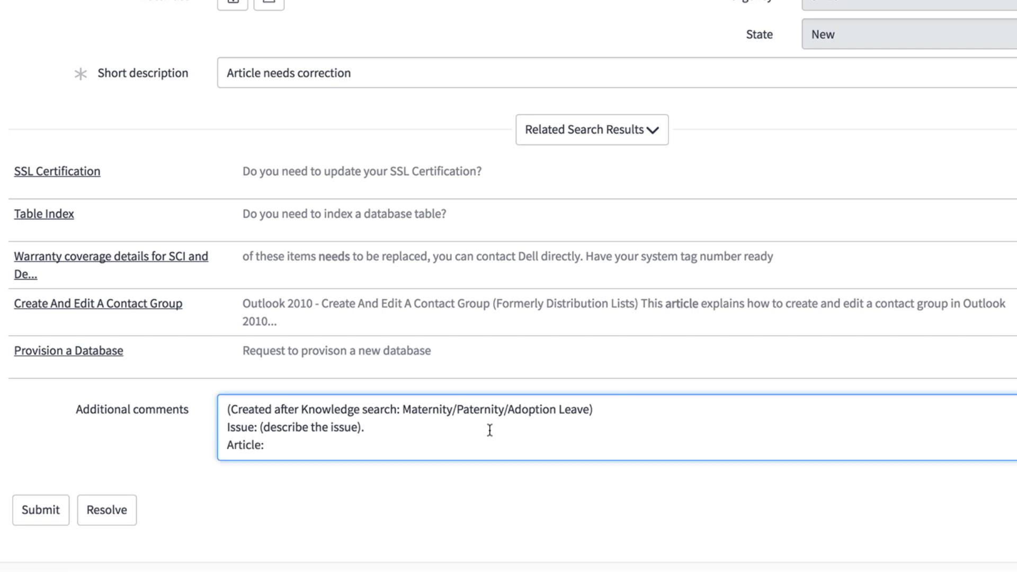
pyautogui.rightClick(365, 446)
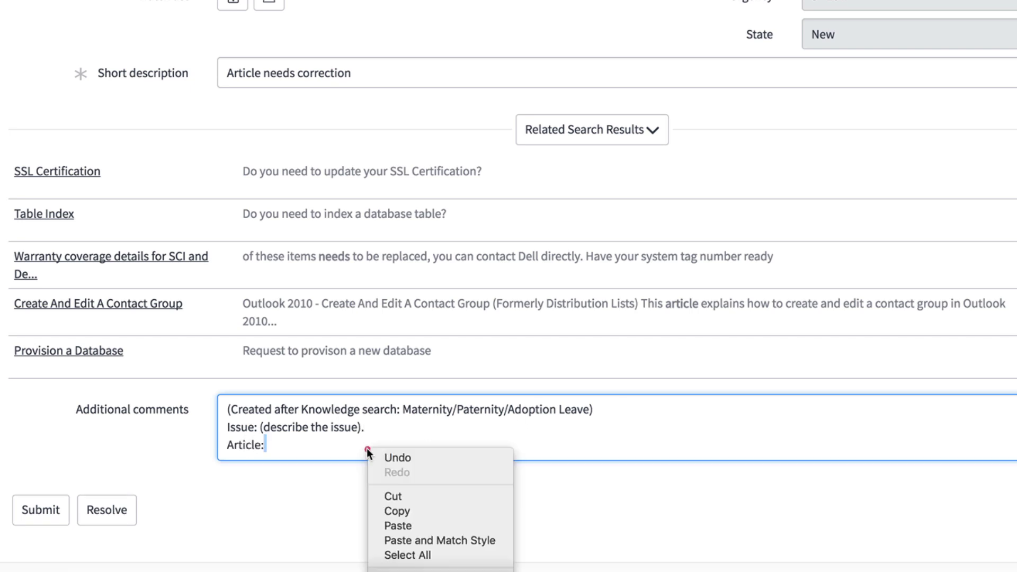
pyautogui.click(393, 525)
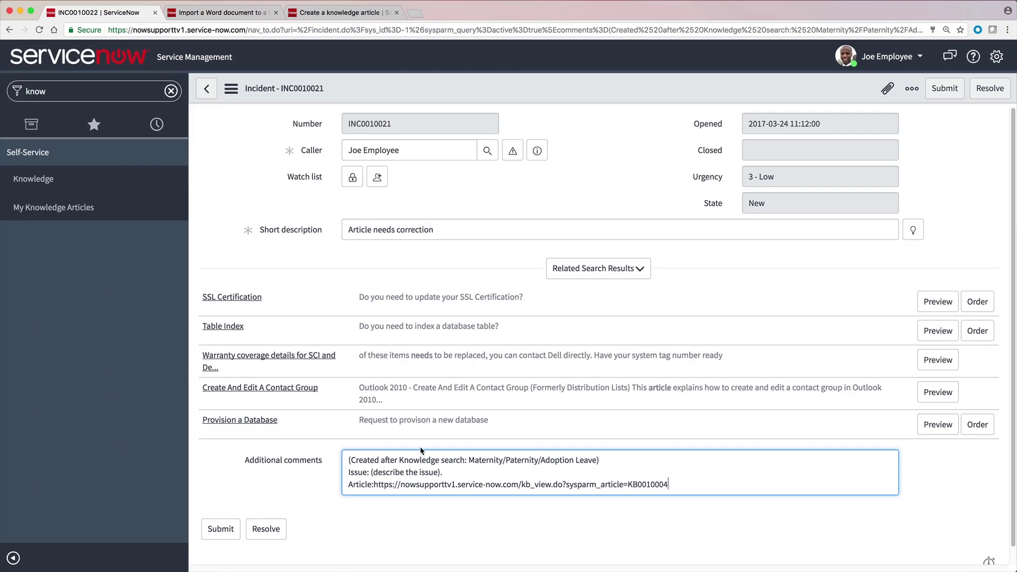
# - Leave the incident form and discard its unsaved changes
pyautogui.click(203, 97)
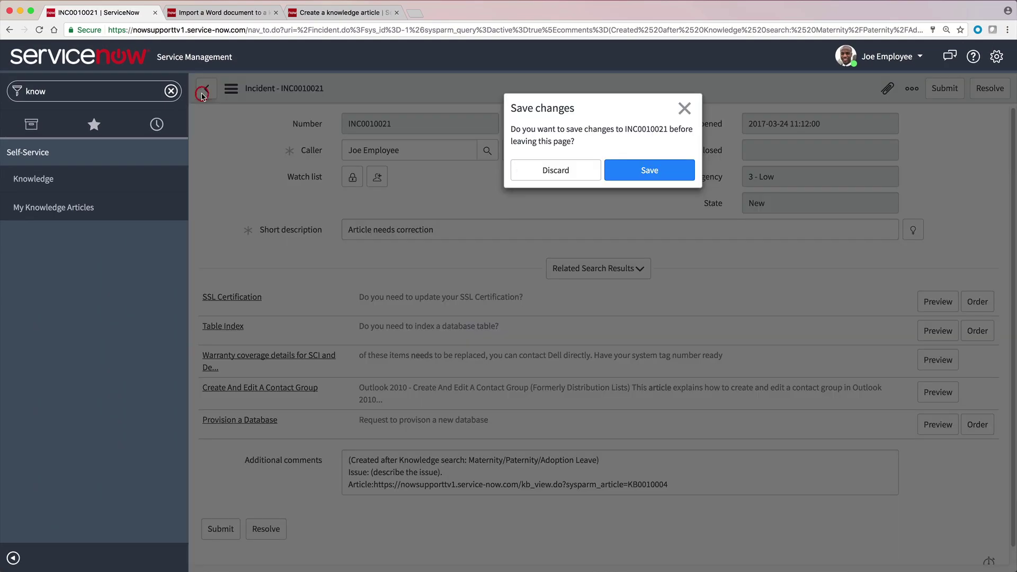
pyautogui.click(554, 168)
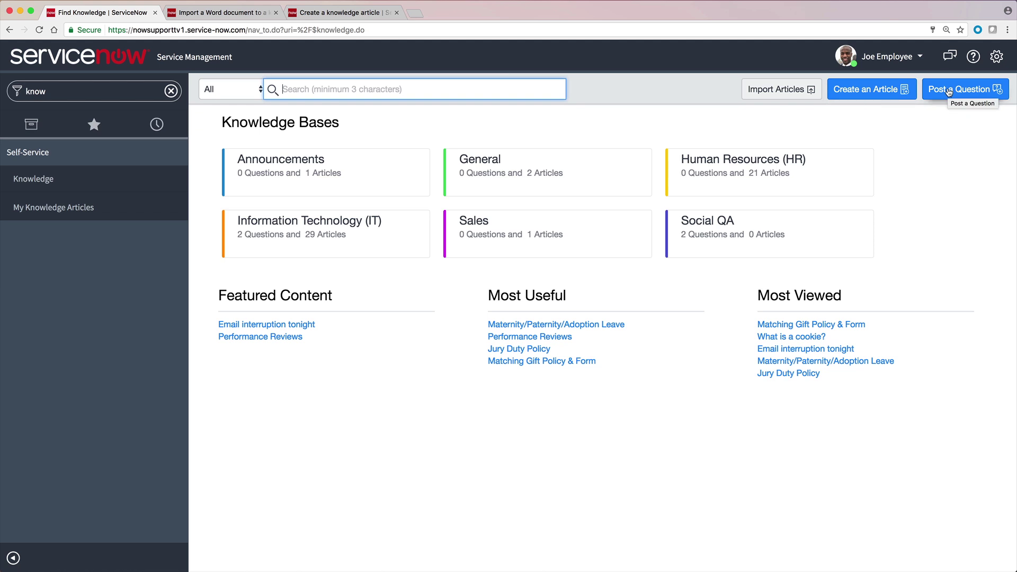
# - Start a new knowledge question titled "Is the ServiceNow User Group meeting this week?"
pyautogui.click(949, 93)
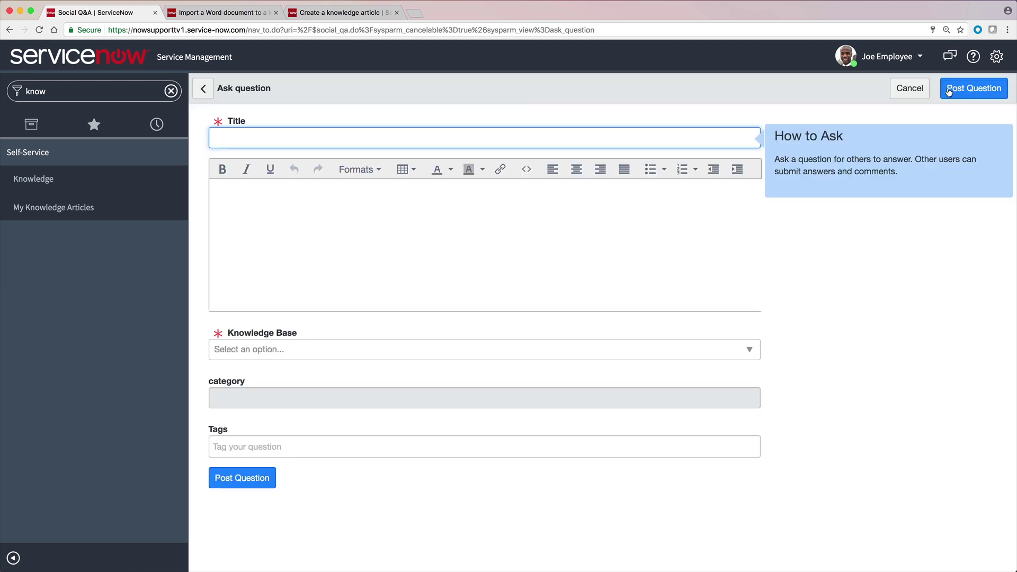
pyautogui.write('Is the ServiceNow User G')
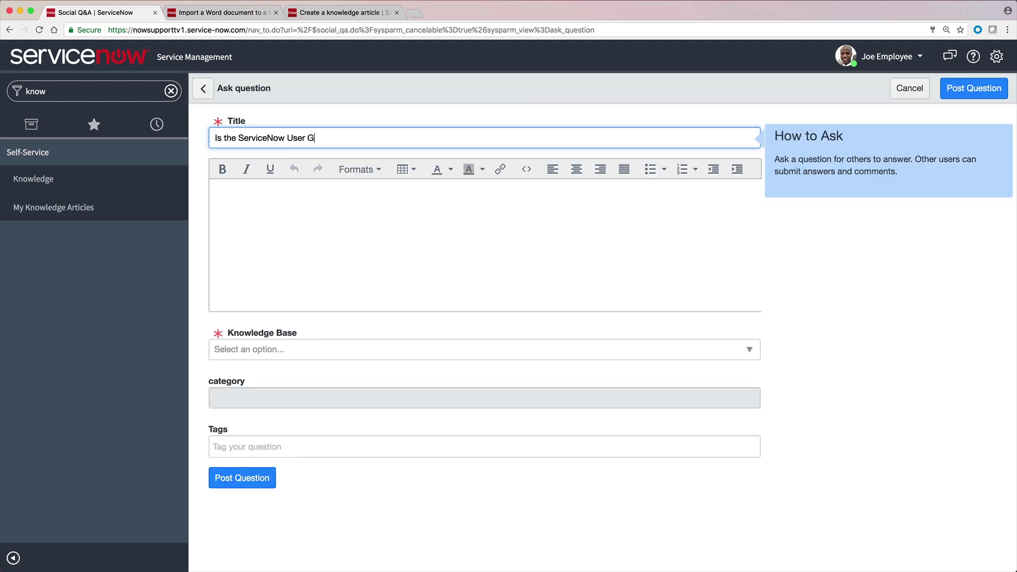
pyautogui.write('roup meeting this week?')
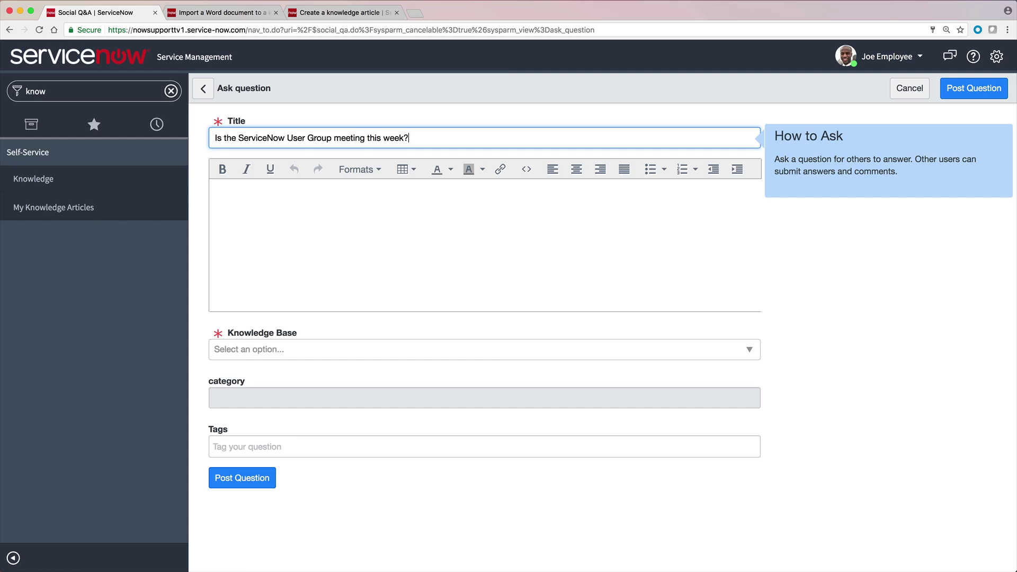
# - Enter the question's body text "The regular meeting place was flooded. is the meeting canceled, or was it moved elsewhere?"
pyautogui.press('Tab')
pyautogui.write('The regular meeting place was floo')
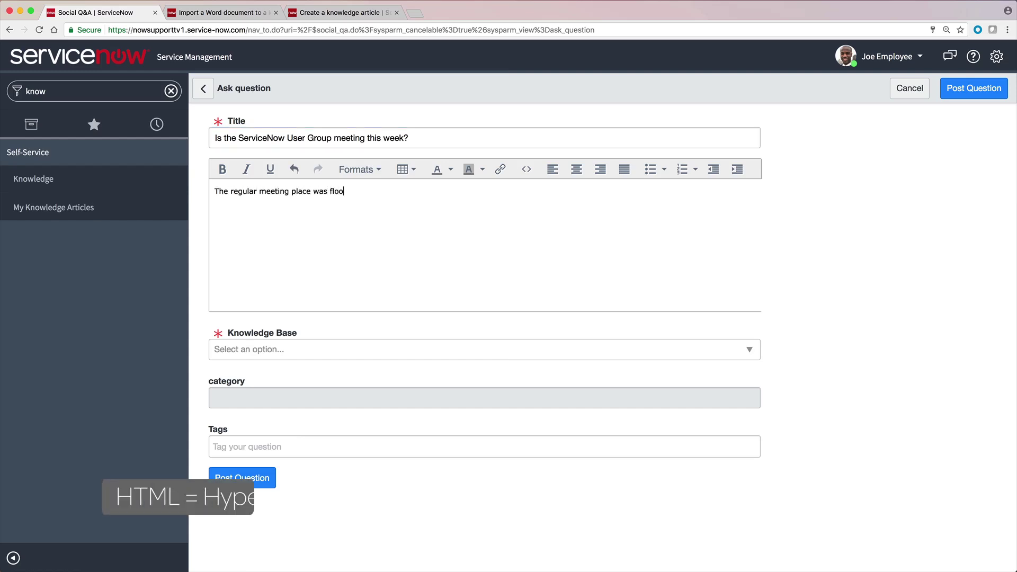
pyautogui.write('ded. is the meeting canceled, or was it moved elsewhere?')
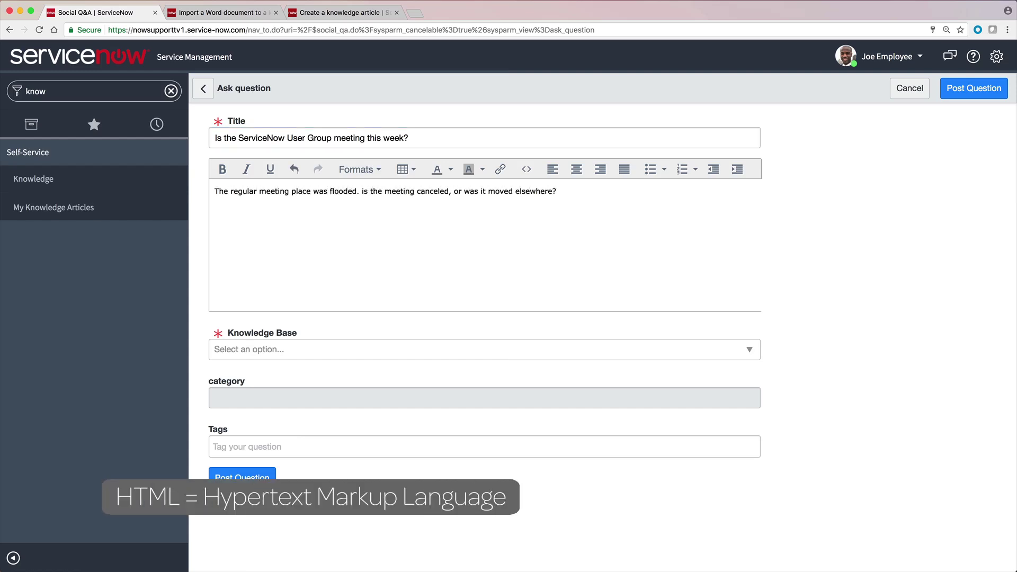
# - Set the question's knowledge base to Social QA
pyautogui.click(739, 349)
pyautogui.press('Down')
pyautogui.press('Down')
pyautogui.press('Down')
pyautogui.press('Down')
pyautogui.press('Down')
pyautogui.press('Return')
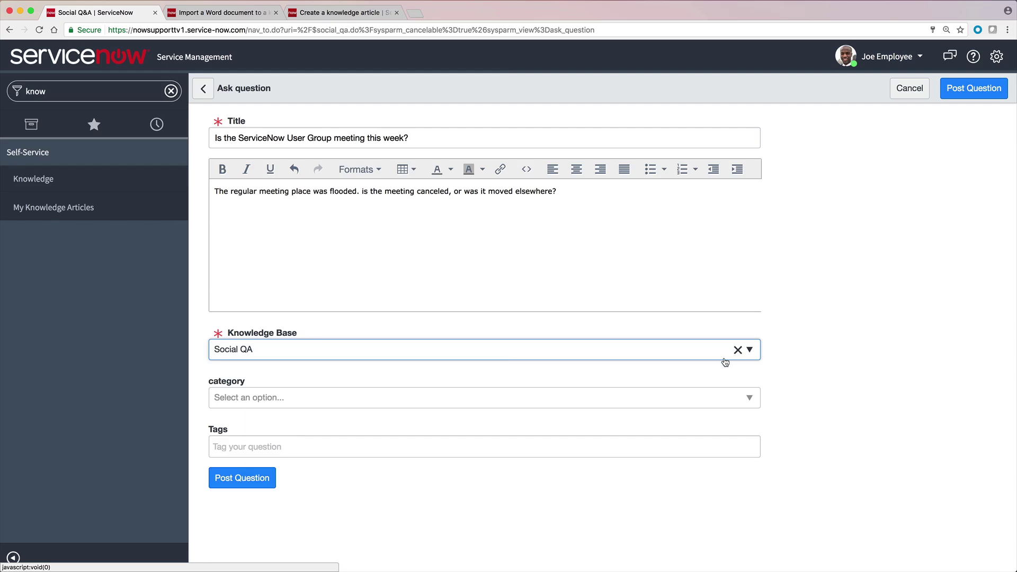
# - Set the question's category to User Groups and post the question
pyautogui.click(699, 396)
pyautogui.press('Down')
pyautogui.press('Down')
pyautogui.press('Down')
pyautogui.press('Down')
pyautogui.press('Return')
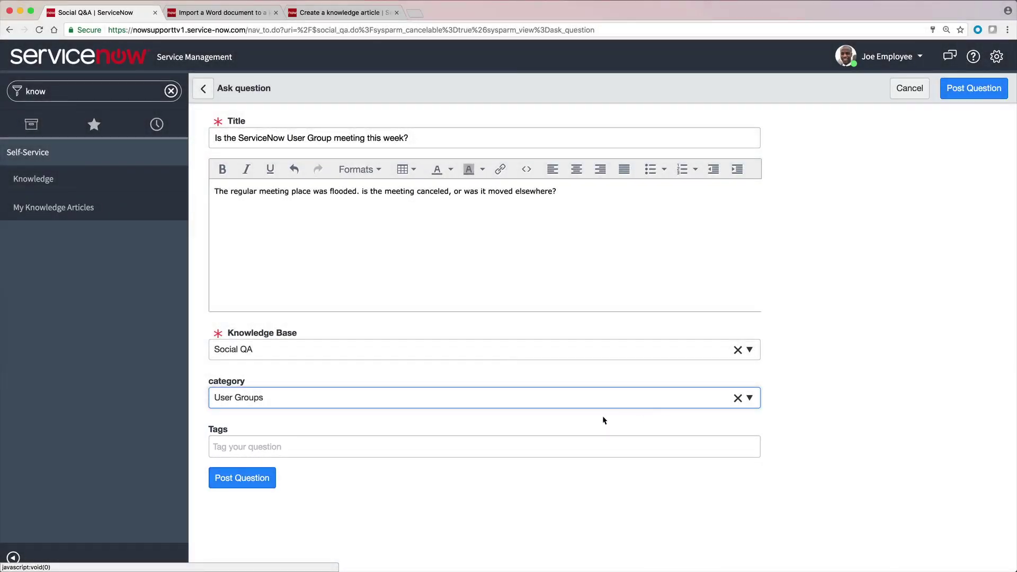
pyautogui.click(255, 484)
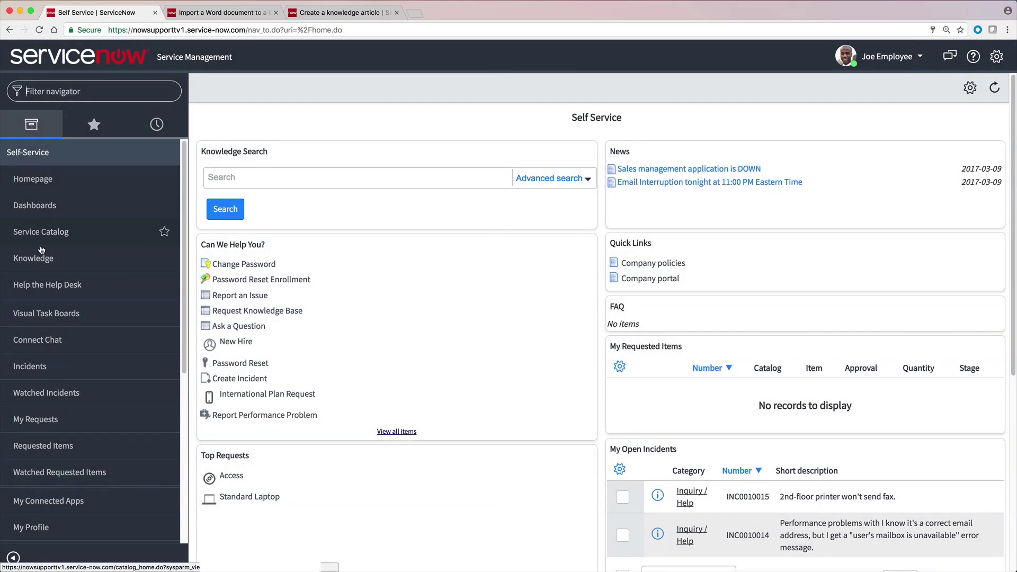
# - Search the knowledge bases for "user" and open the question "Is the ServiceNow User Group meeting this week?"
pyautogui.click(41, 249)
pyautogui.write('user')
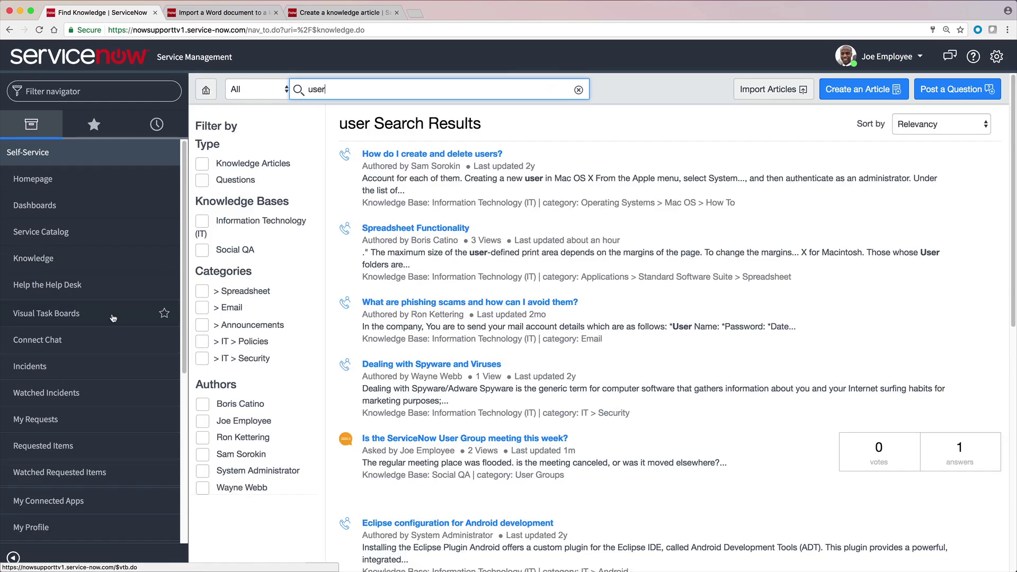
pyautogui.moveTo(344, 441)
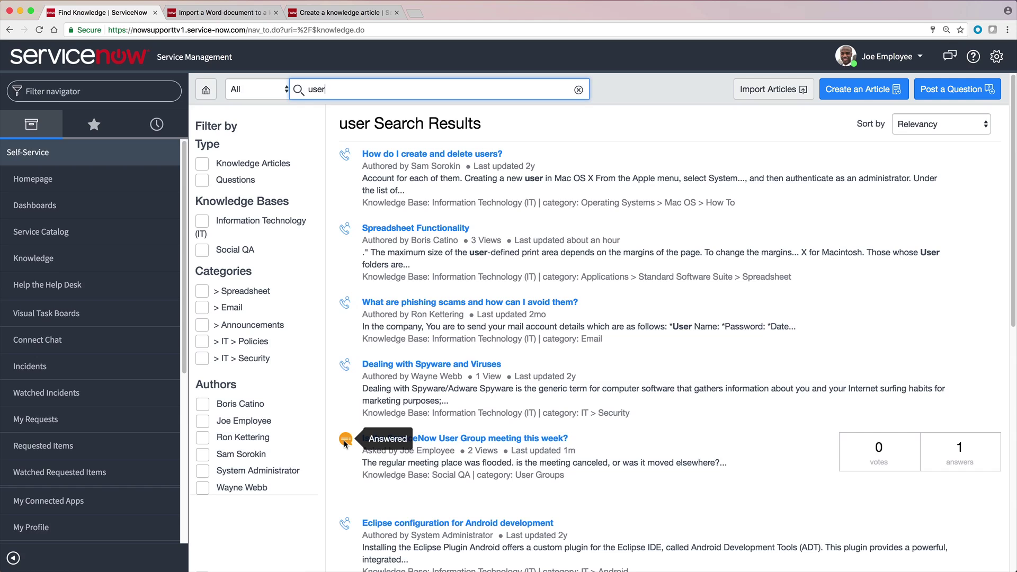
pyautogui.click(415, 439)
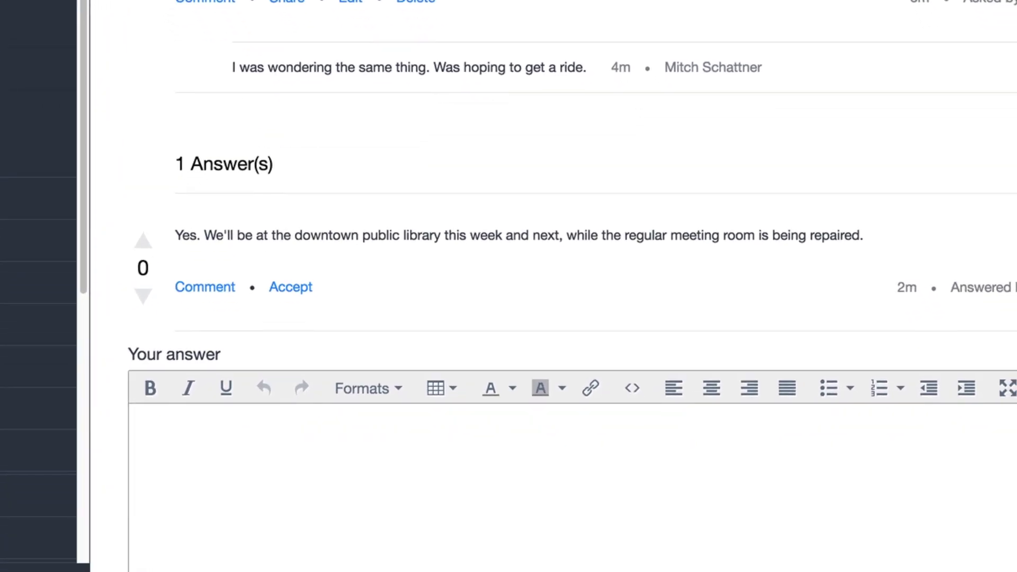
# - Upvote and accept the answer about meeting at the downtown public library, and return to the search results
pyautogui.click(143, 242)
pyautogui.click(290, 287)
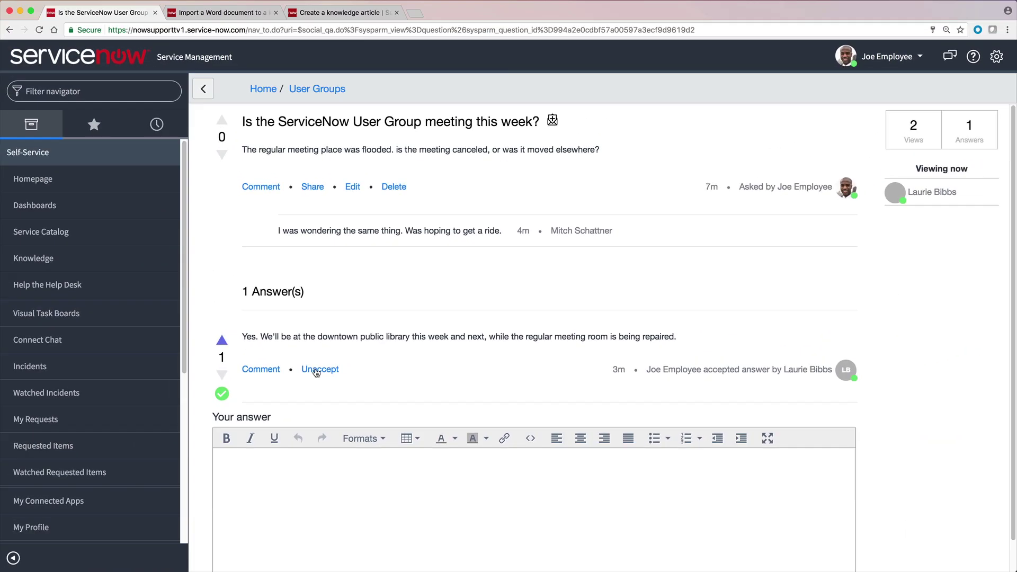
pyautogui.click(203, 89)
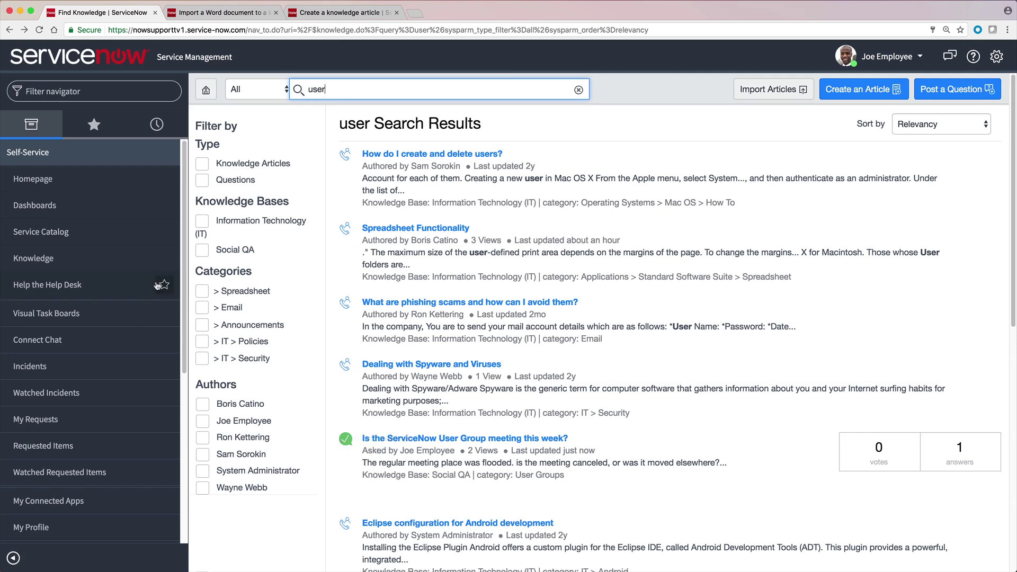
# - Open article import from the knowledge homepage, check which knowledge bases can be chosen, and cancel the import
pyautogui.click(134, 263)
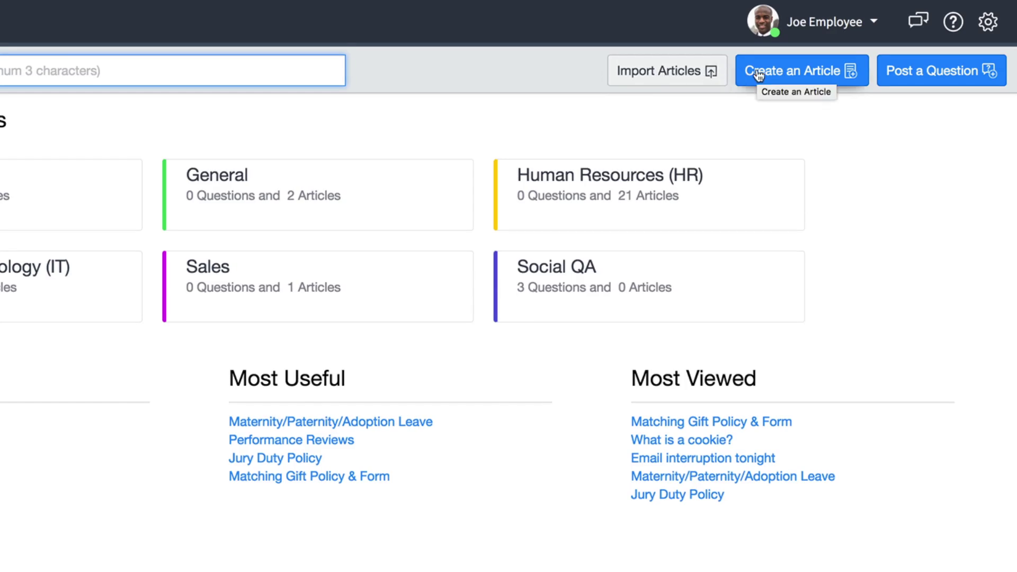
pyautogui.click(701, 70)
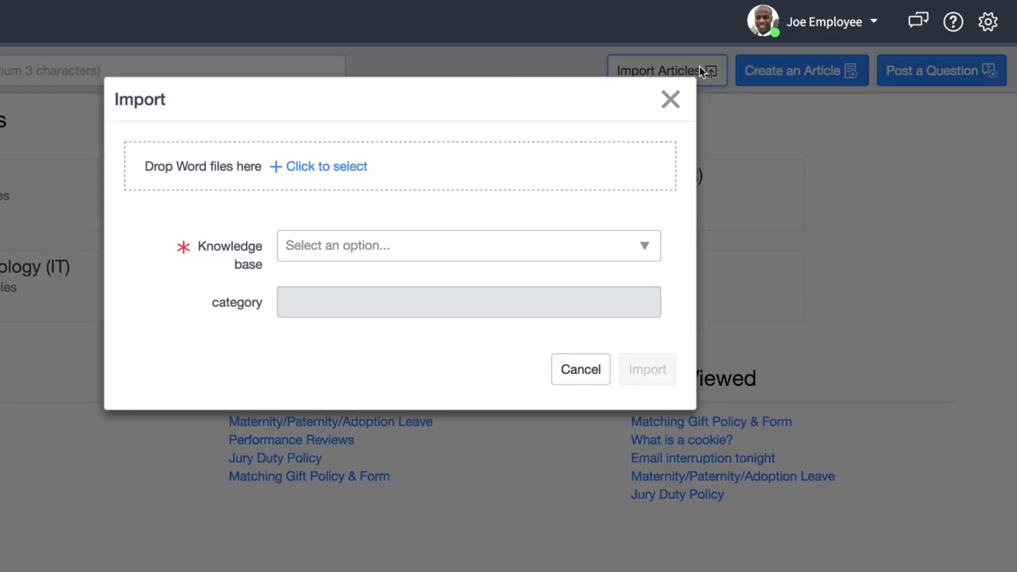
pyautogui.click(645, 246)
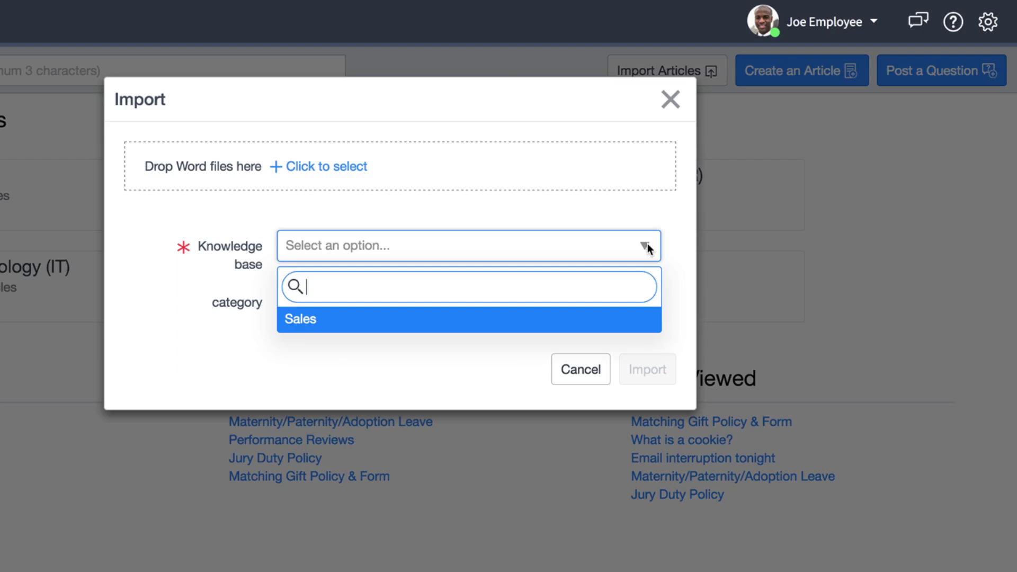
pyautogui.click(643, 213)
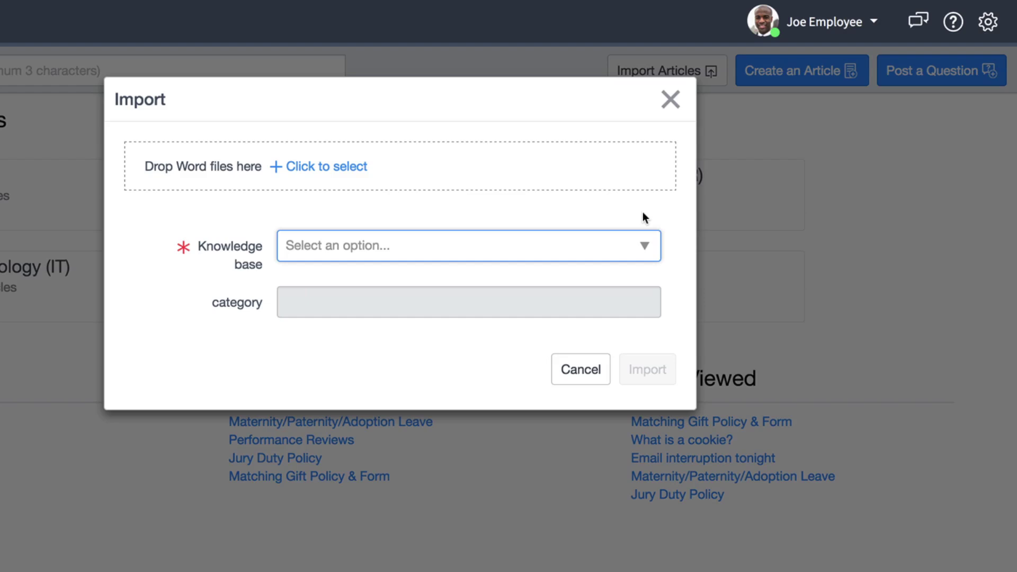
pyautogui.click(592, 371)
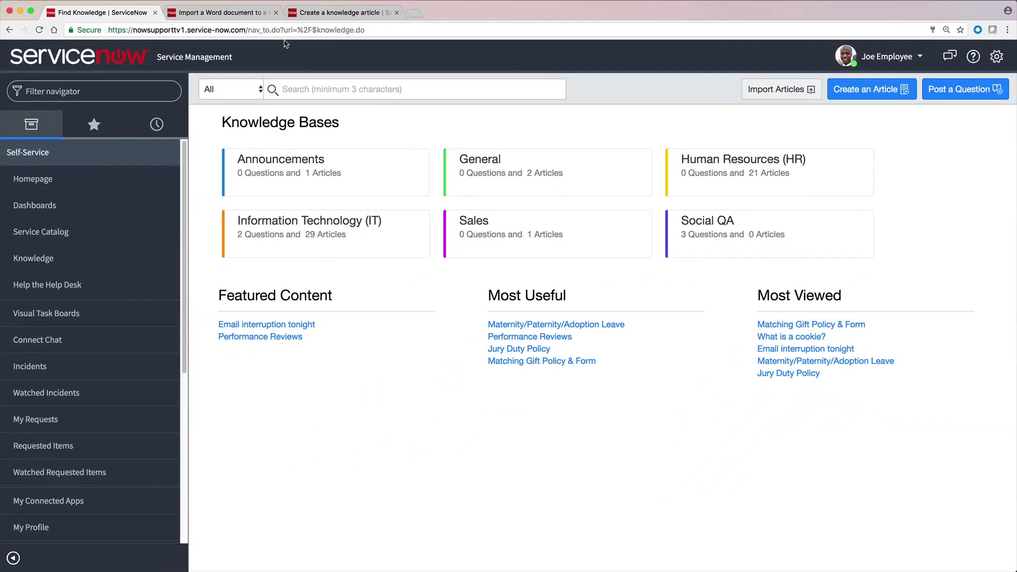
# - View the documentation page on importing a Word document to a knowledge base and close it
pyautogui.click(252, 15)
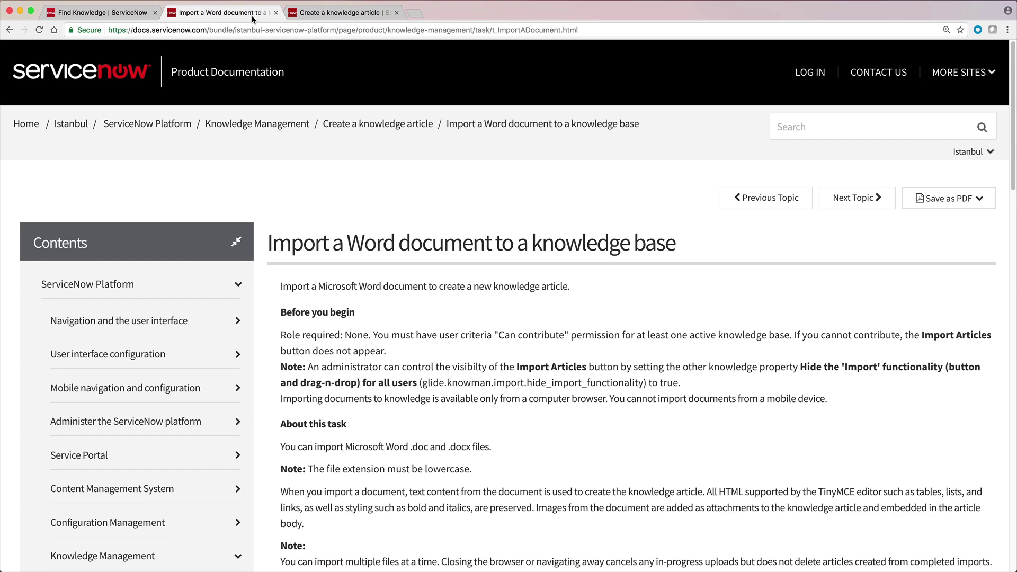
pyautogui.click(276, 13)
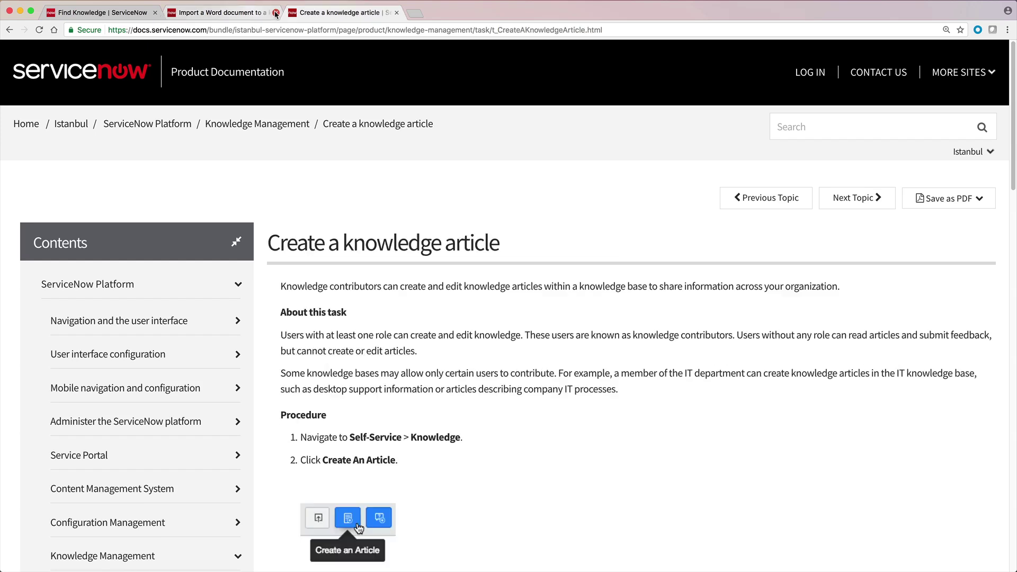